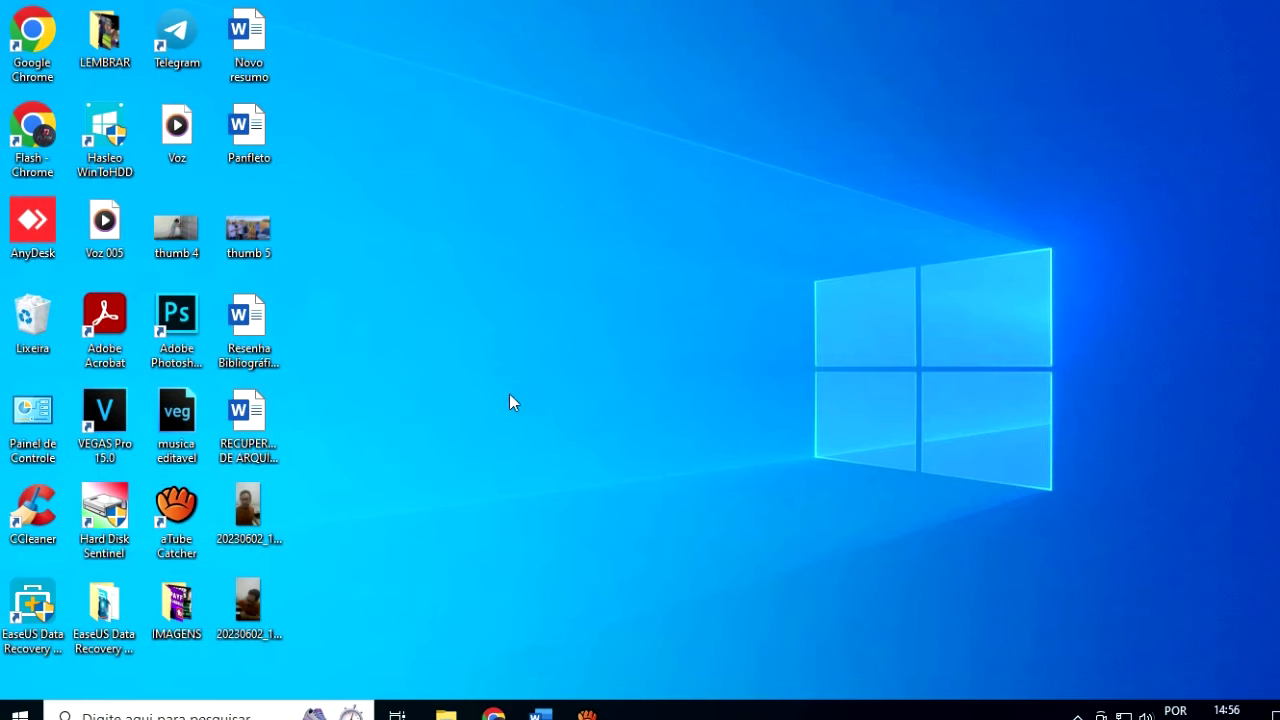
Step: Restore the Word document holding the Portuguese sentence from the taskbar
left_click(541, 712)
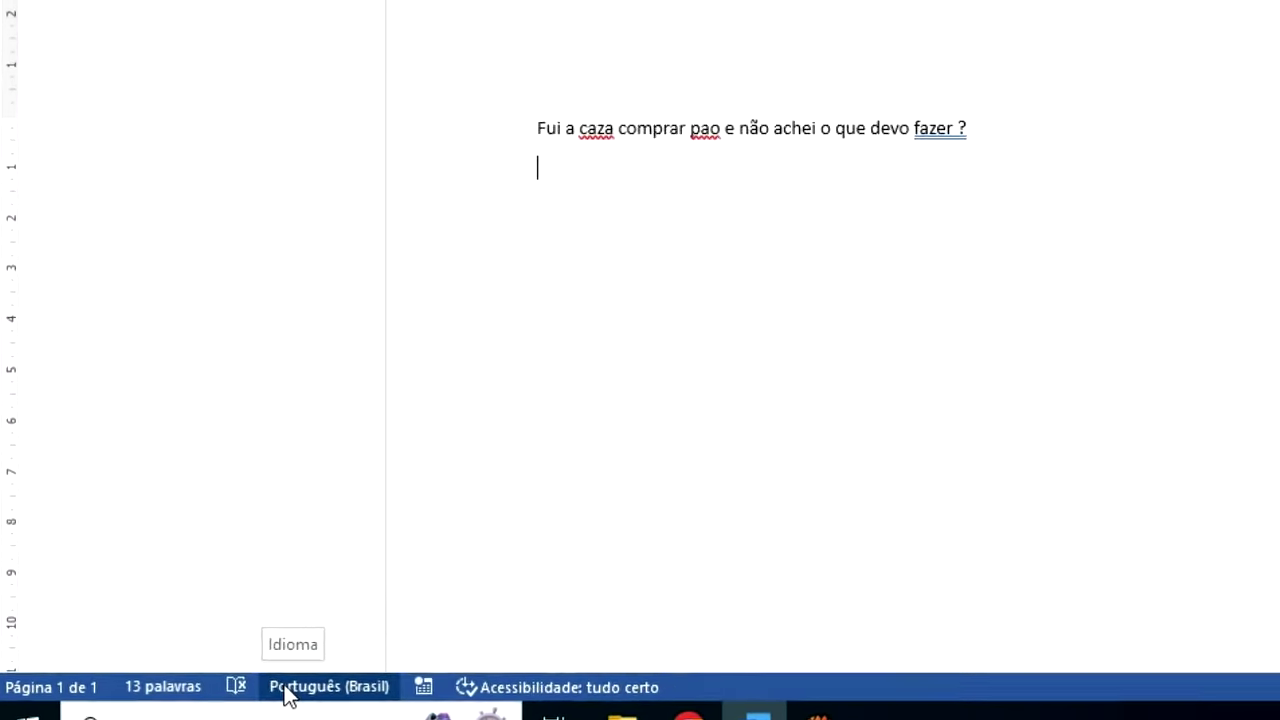
left_click(210, 703)
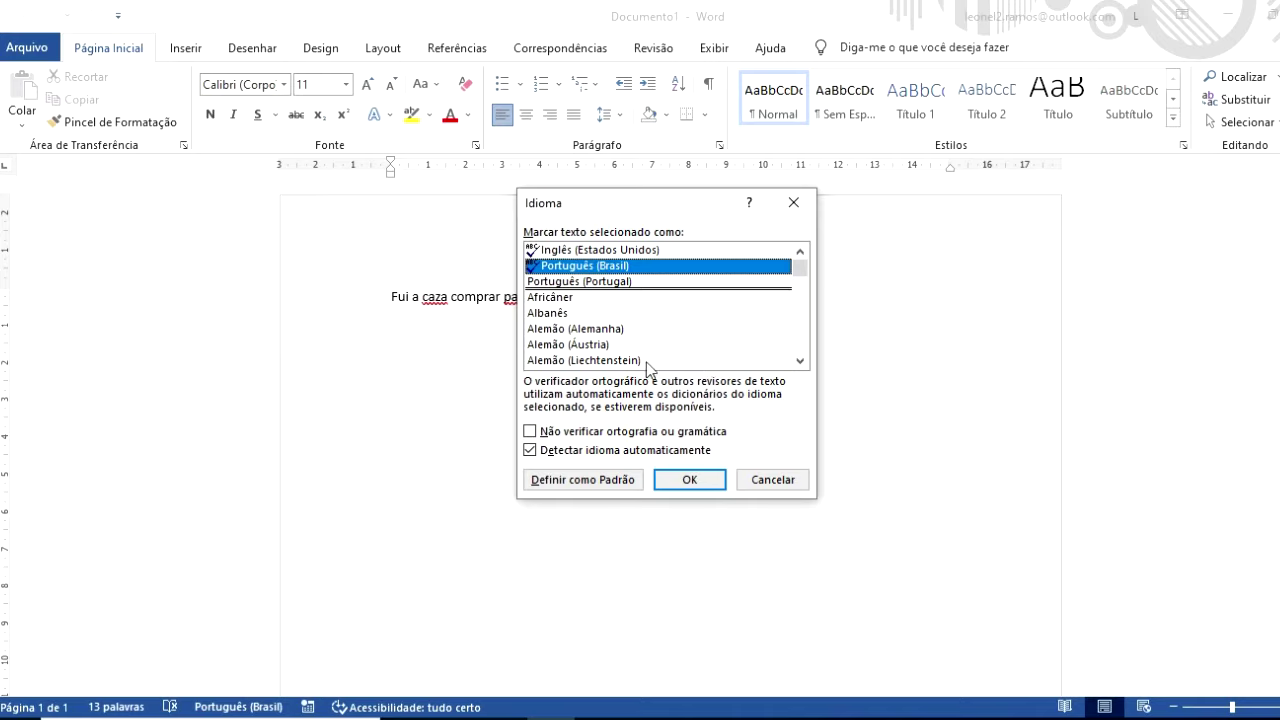
left_click(794, 203)
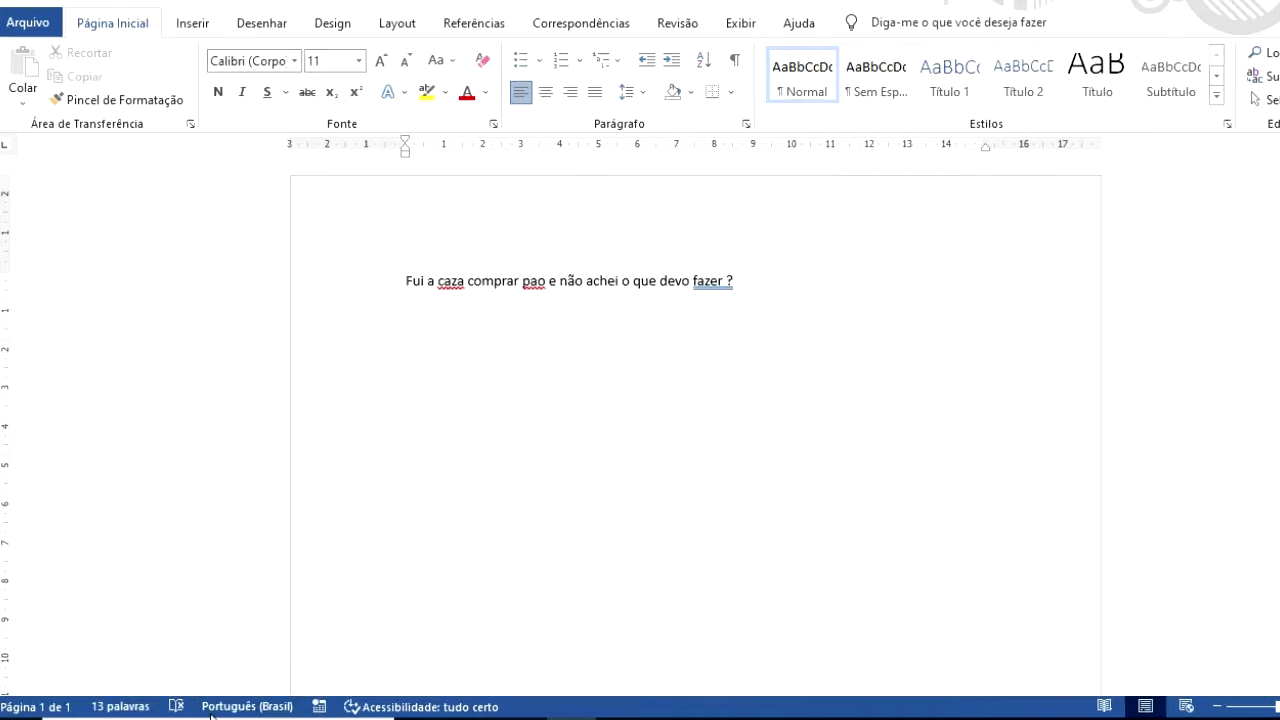
left_click(211, 709)
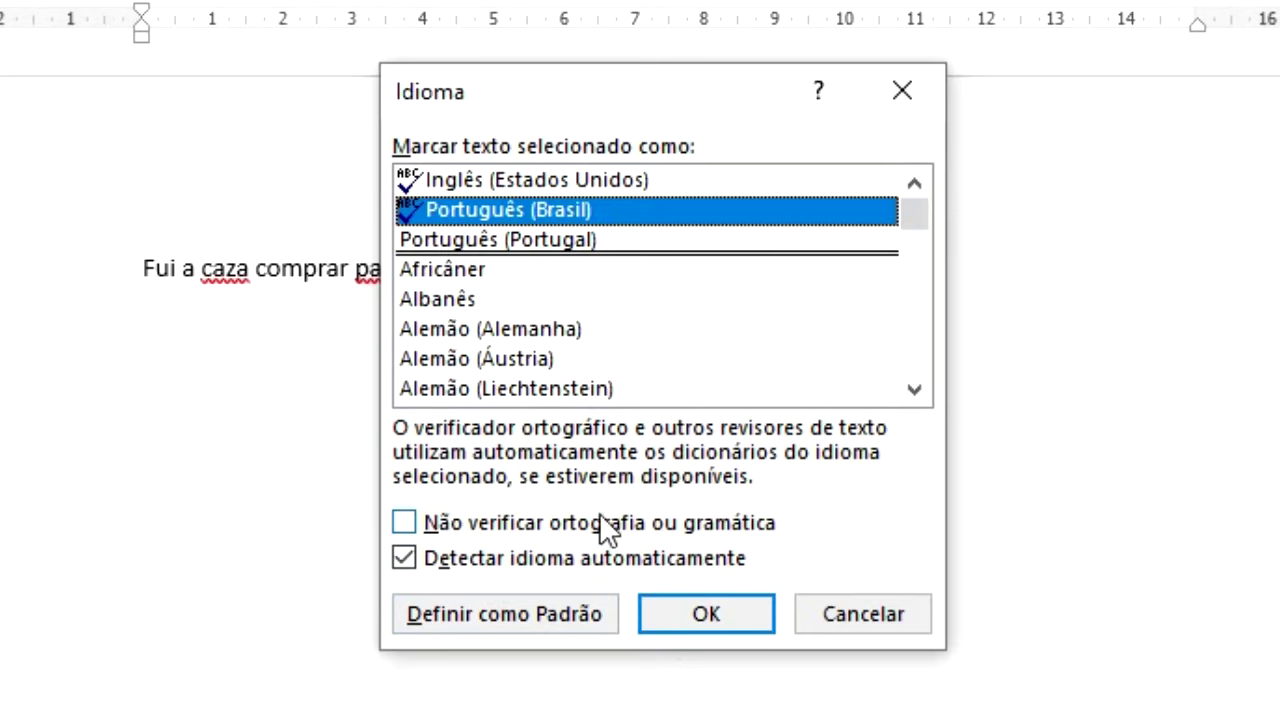
left_click(398, 520)
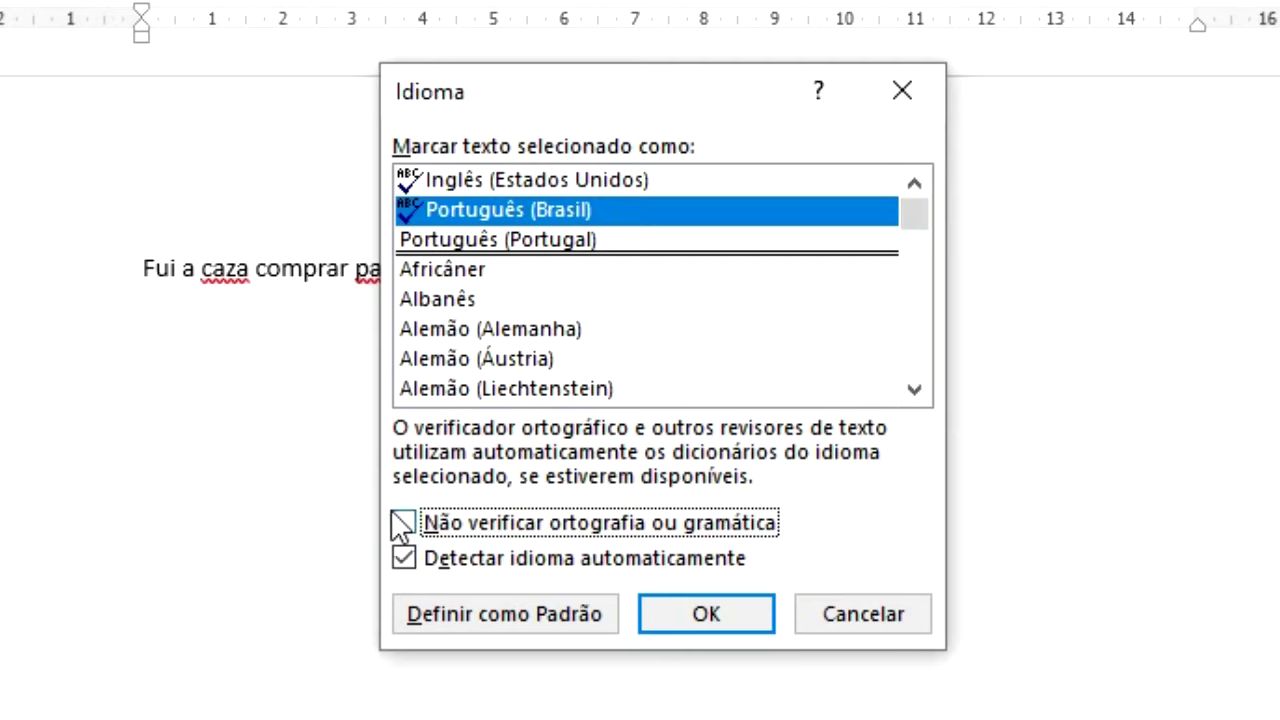
left_click(724, 621)
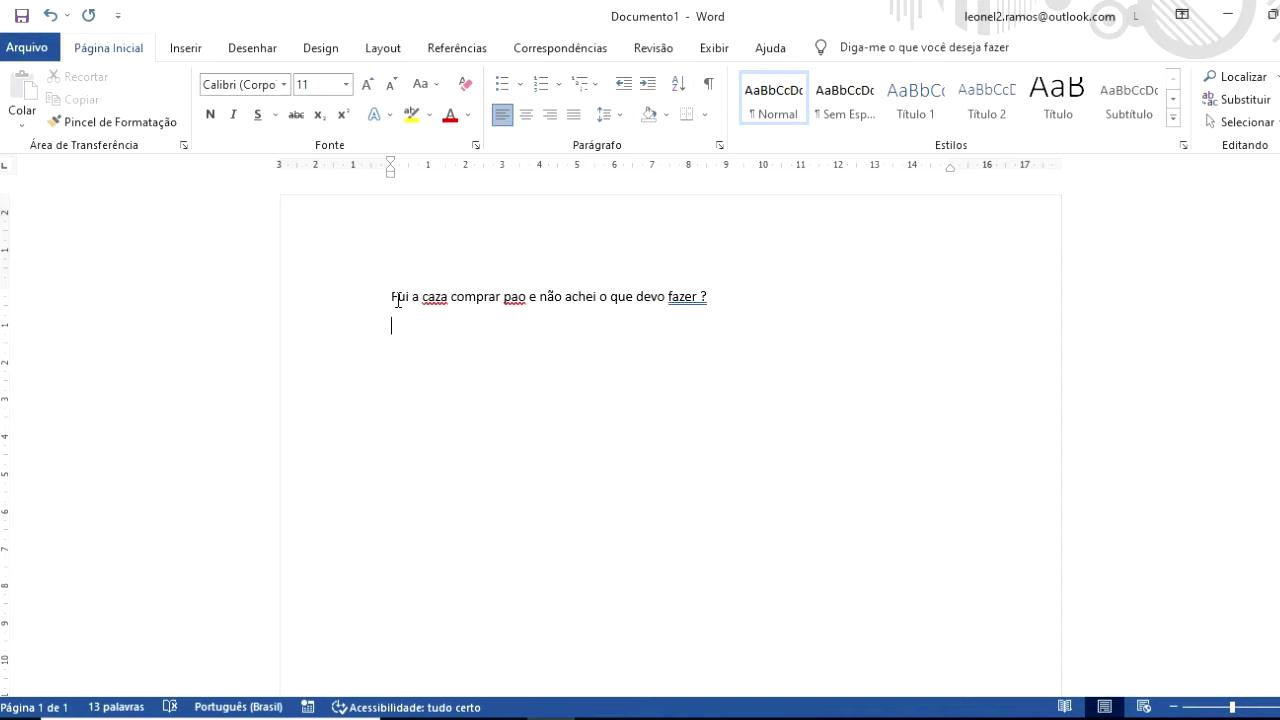
Step: Mark all the text as Português (Brasil) and request it as the default language
key("ctrl+a")
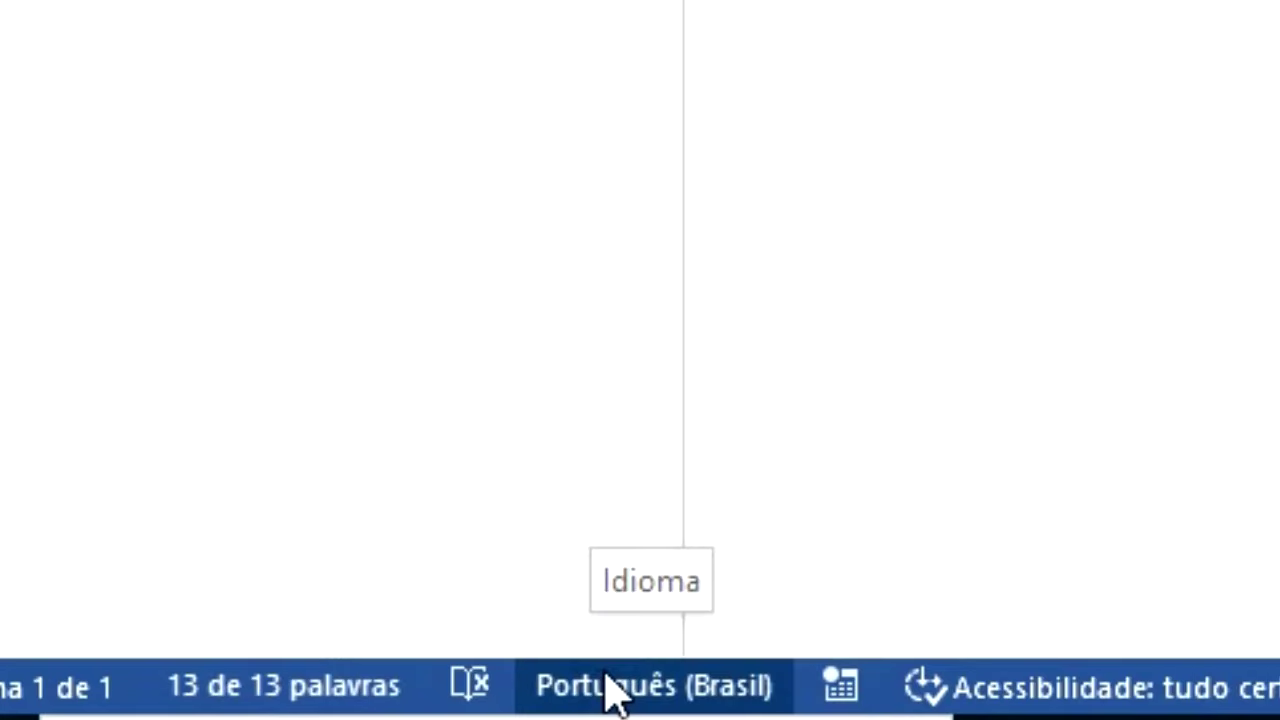
left_click(612, 690)
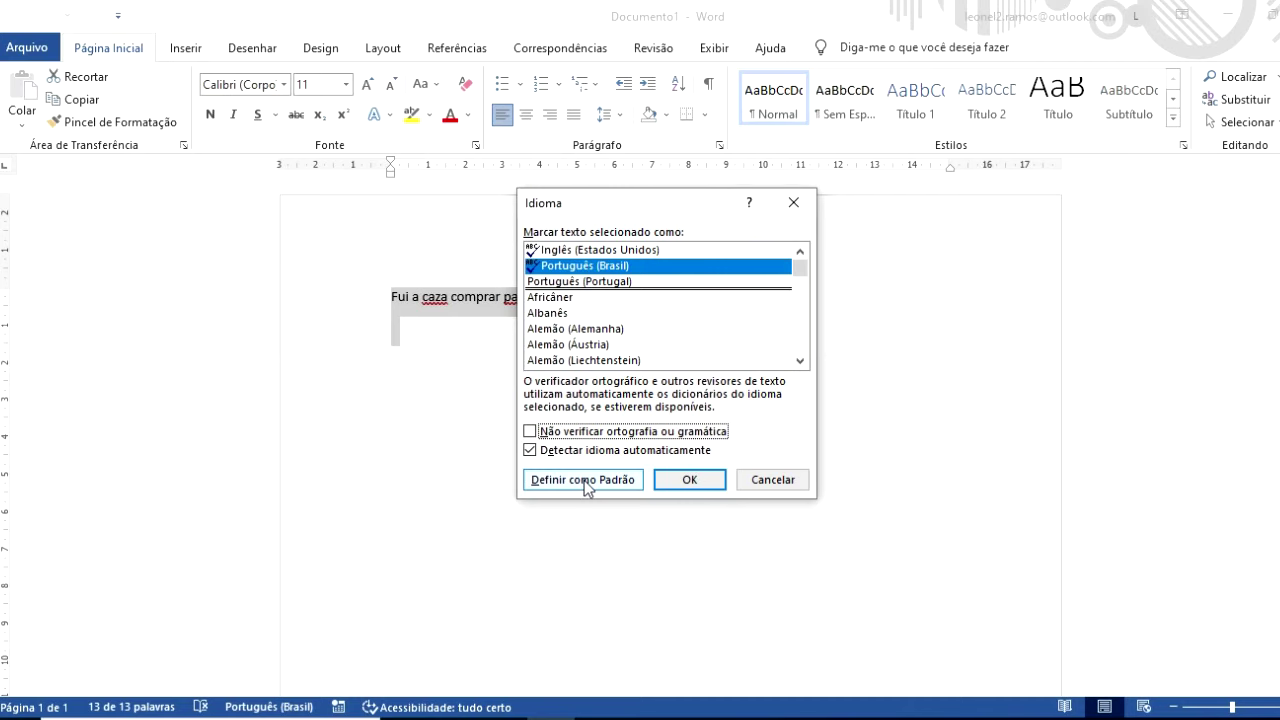
left_click(584, 480)
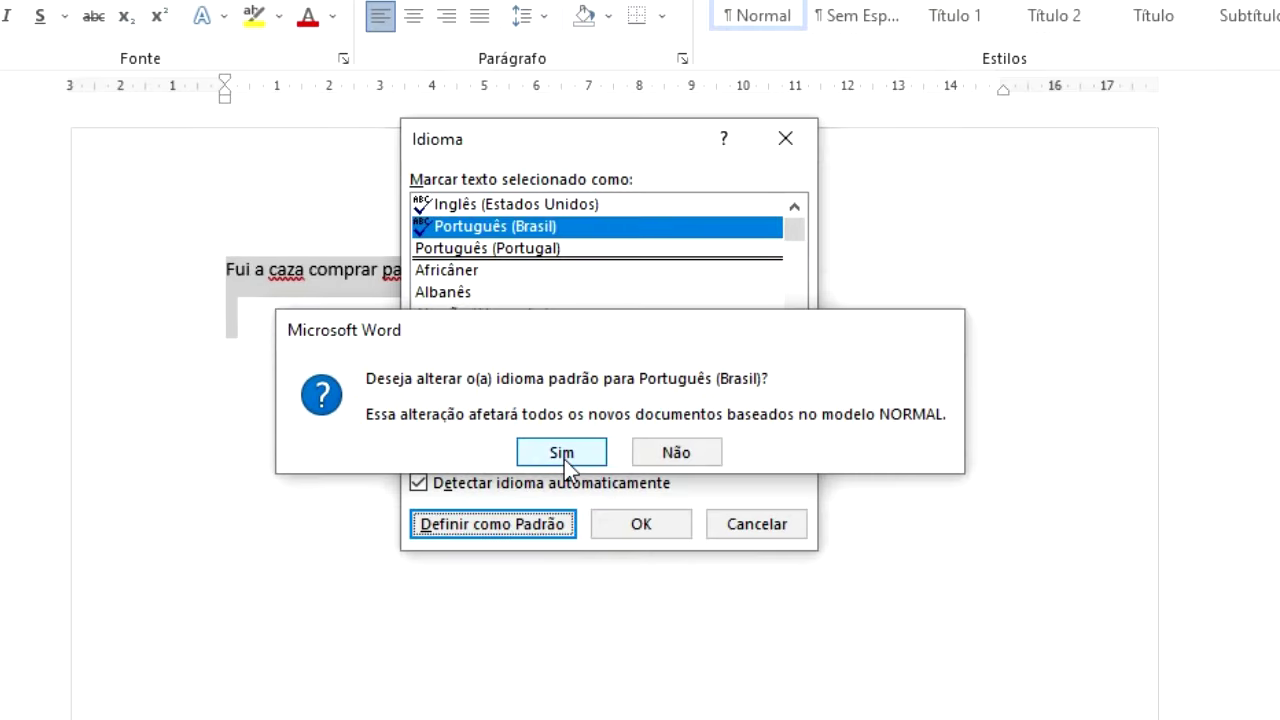
Step: Accept Português (Brasil) as the default and close the Idioma dialog, showing the Revisão tab
left_click(564, 459)
left_click(598, 525)
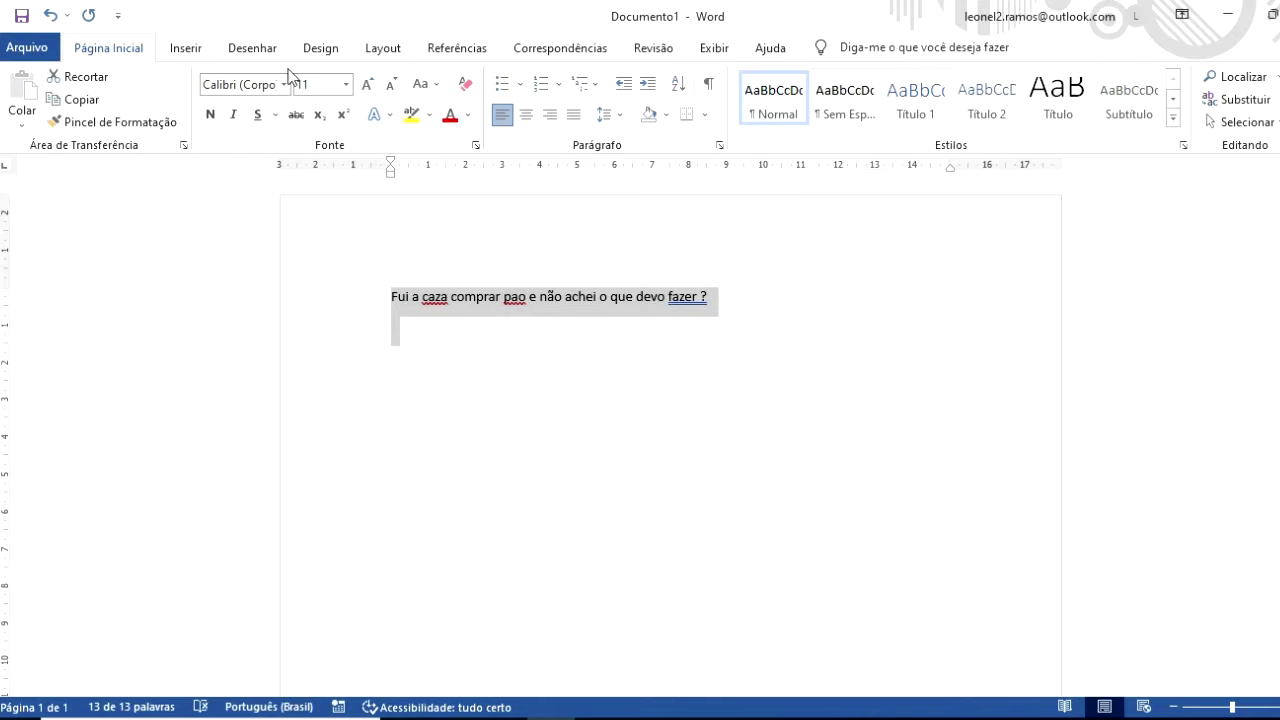
left_click(654, 50)
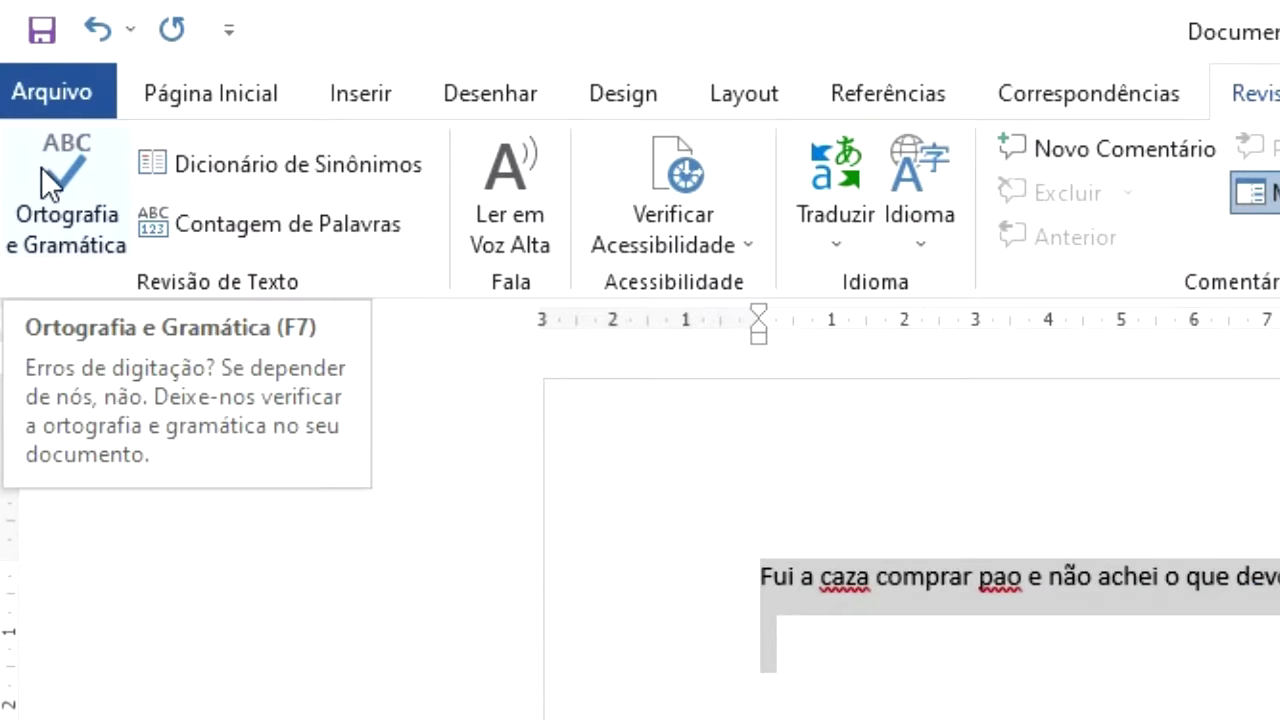
Step: Run Ortografia e Gramática, which flags 'caza' and suggests casa, Casa and cara
left_click(41, 166)
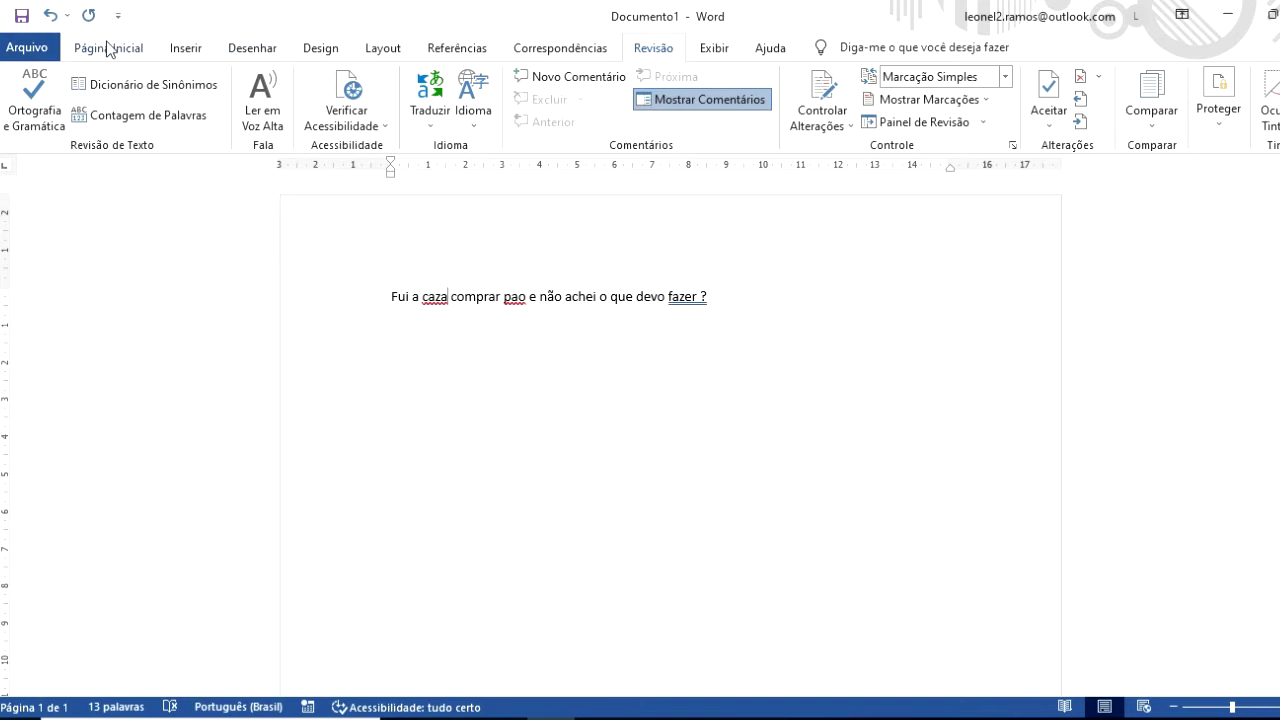
left_click(109, 50)
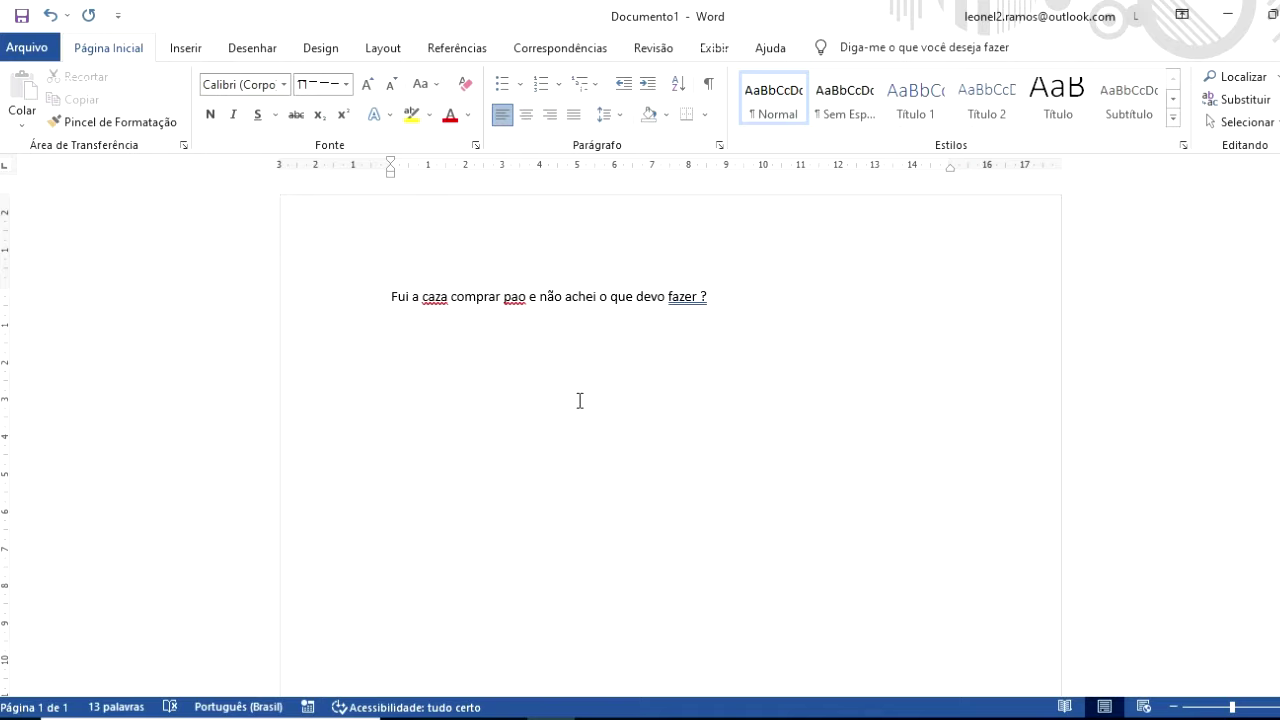
key("Down")
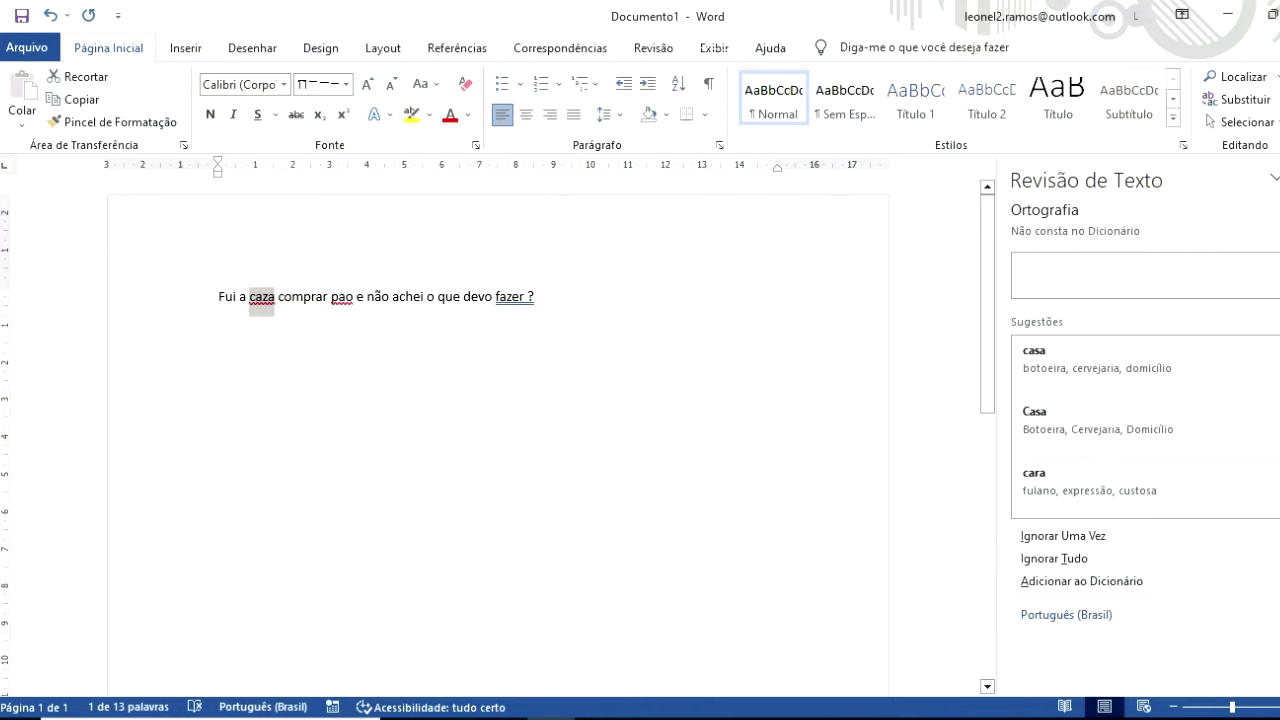
key("Escape")
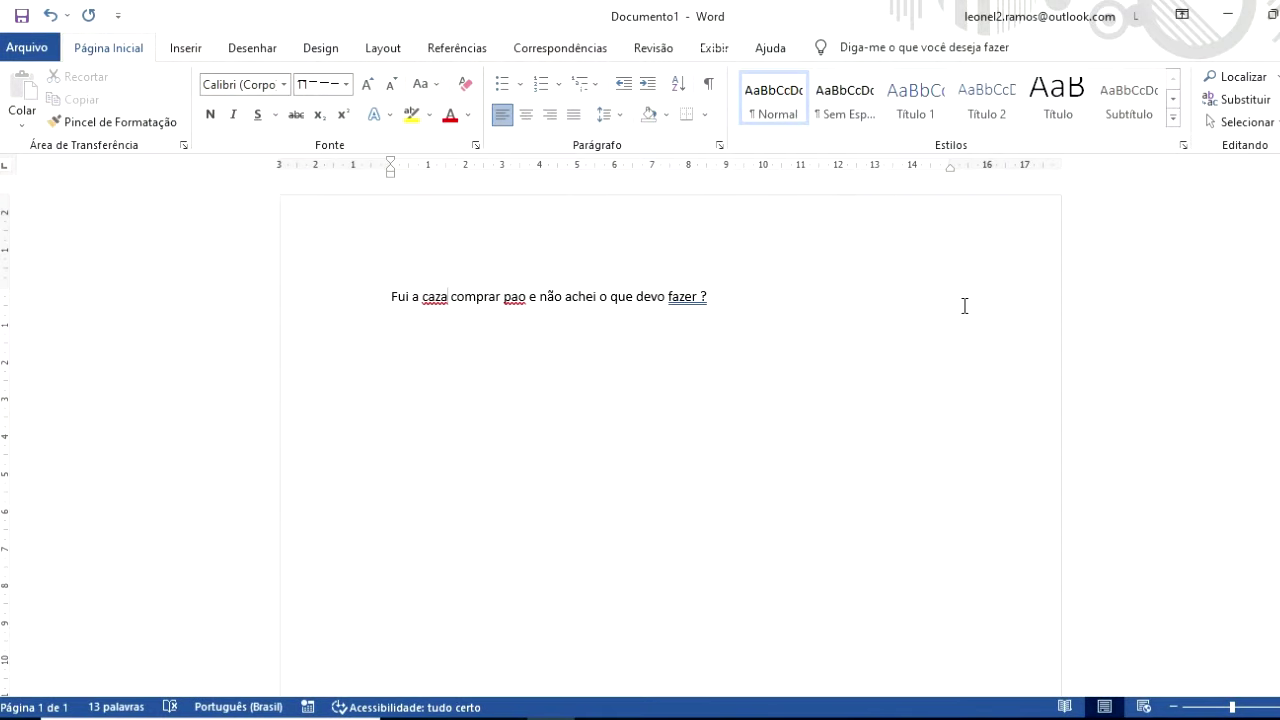
Step: Switch the ribbon to the Revisão tab to show the proofing tools
left_click(648, 50)
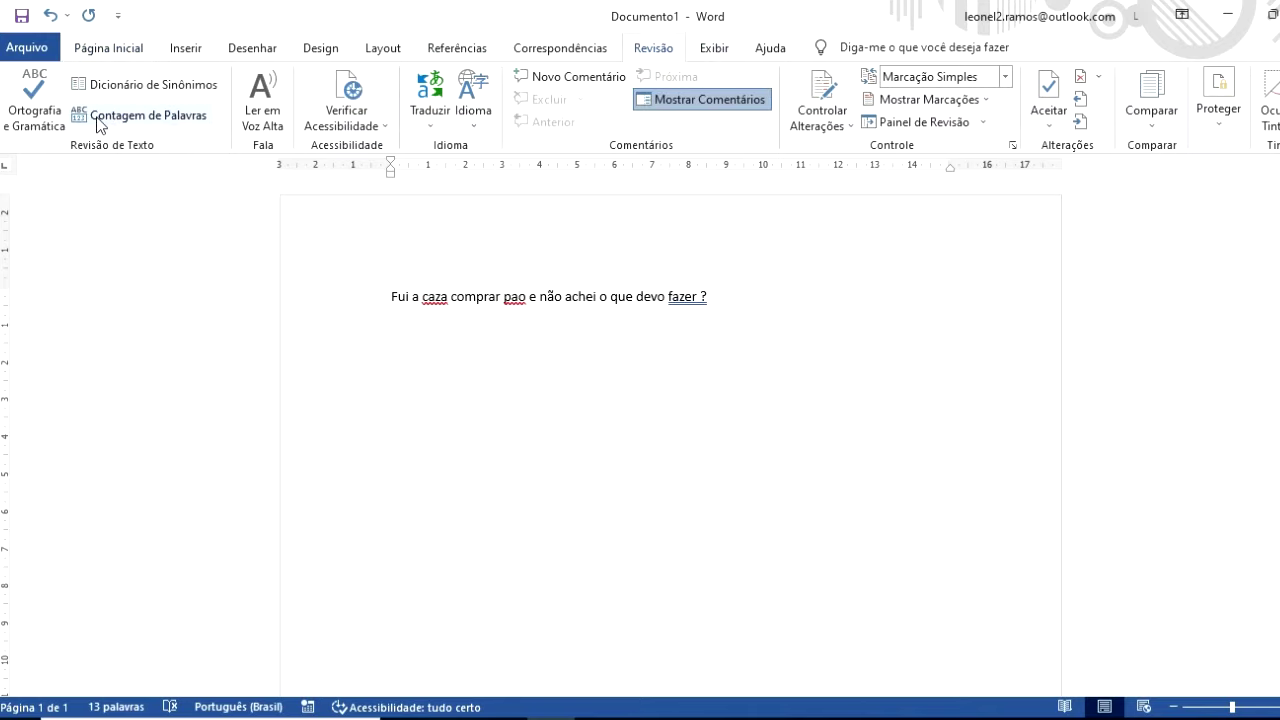